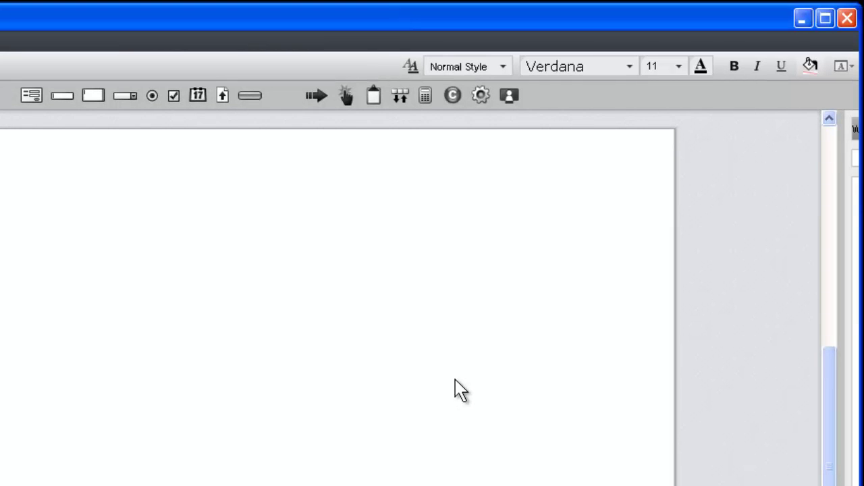
Step: Open the Formatting palette, which shows Verdana 11 with 1.25 line spacing
left_click(843, 67)
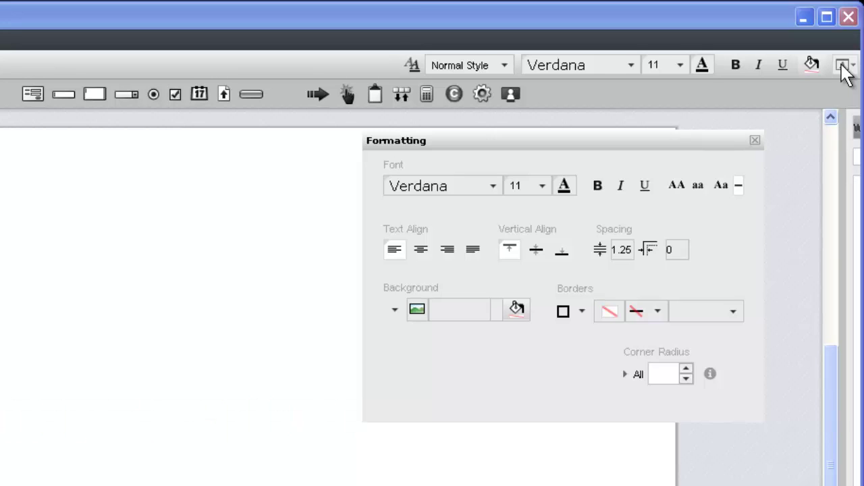
Step: Add a new section to the page and name it Portlet
left_click(842, 66)
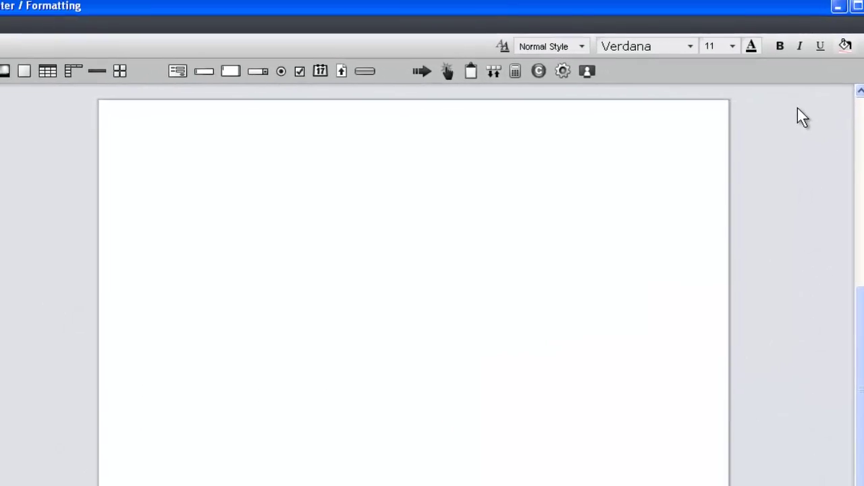
left_click(441, 206)
key("ctrl+plus")
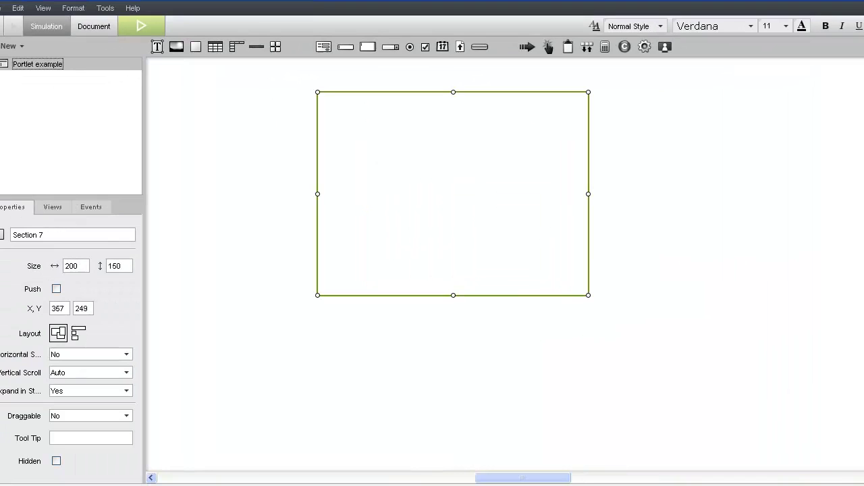
left_click_drag(42, 235, 4, 236)
type("Portlet")
key("Tab")
Step: Set the Portlet width to 300, make it clip overflow, and place a text label inside
type("300")
key("Tab")
left_click(55, 395)
left_click(59, 408)
left_click(196, 46)
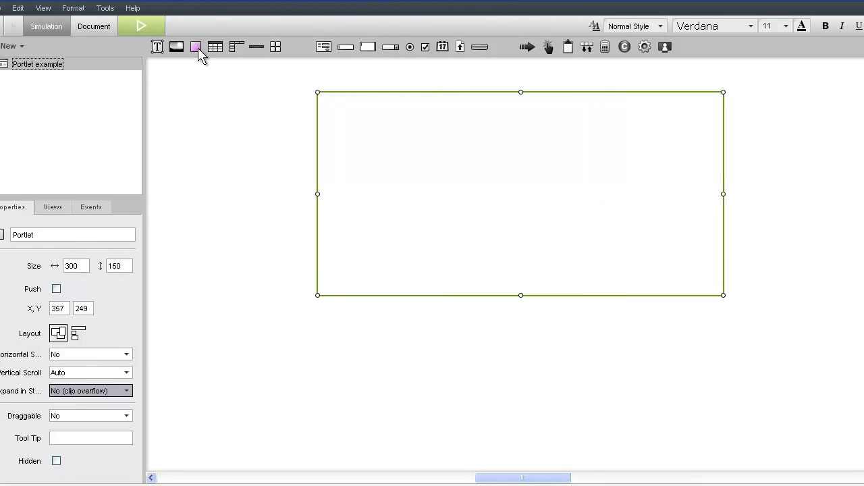
left_click(342, 115)
Step: Type 'Get Started', a 'Begin working on your projects from day one…' paragraph, and an 'Additional Help | Advanced Settings | Account' line
type("Get Started")
left_click(157, 46)
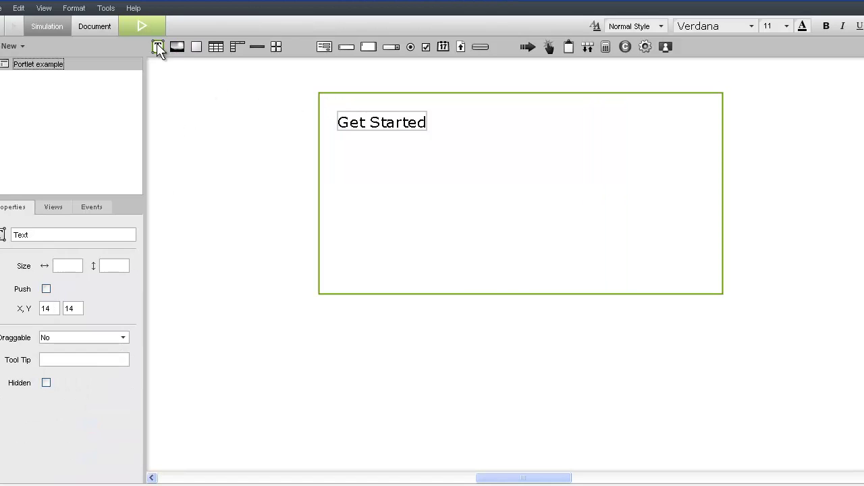
mouse_move(337, 141)
left_mouse_down()
mouse_move(601, 185)
mouse_move(689, 223)
left_mouse_up()
type("Begin working on your projects from day one. Develop ")
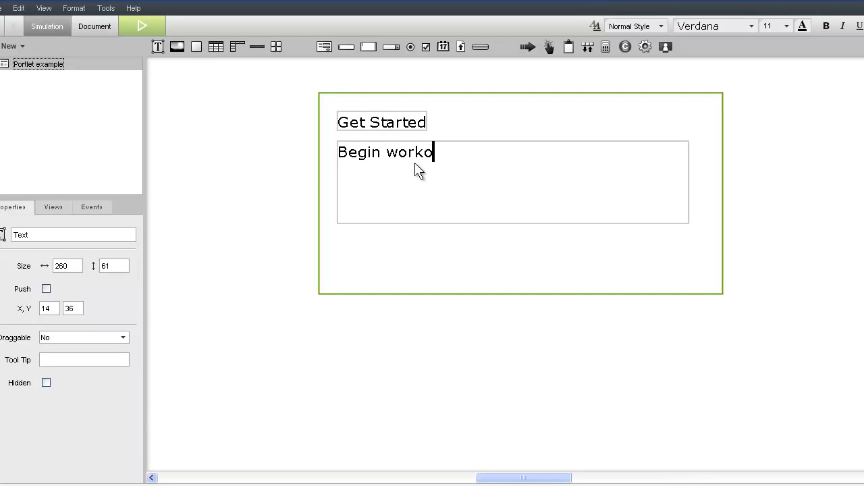
type("team support and ")
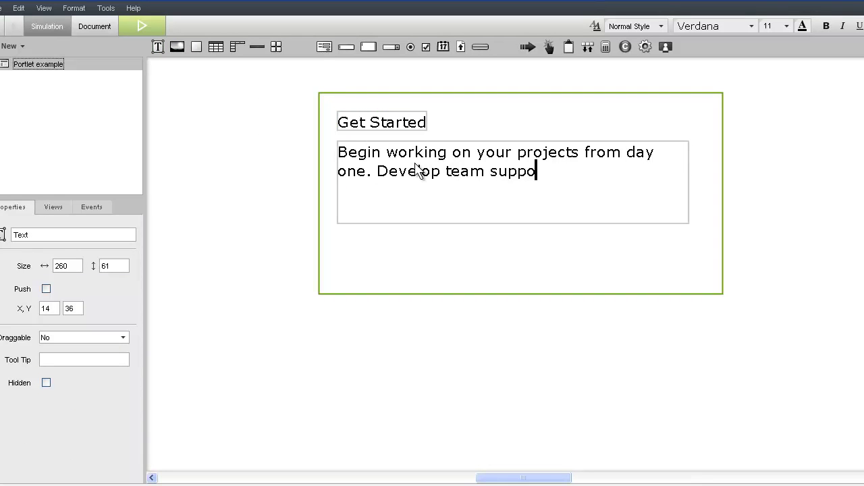
type("project success with the collaborative advantage.")
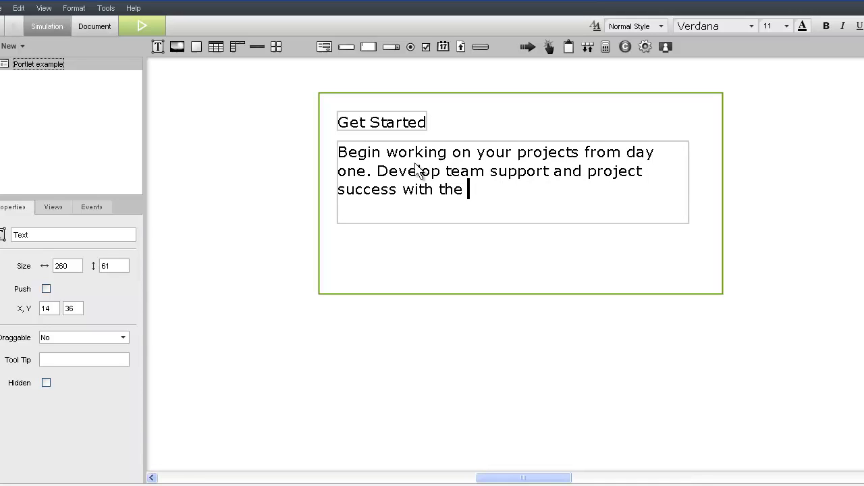
left_click(336, 250)
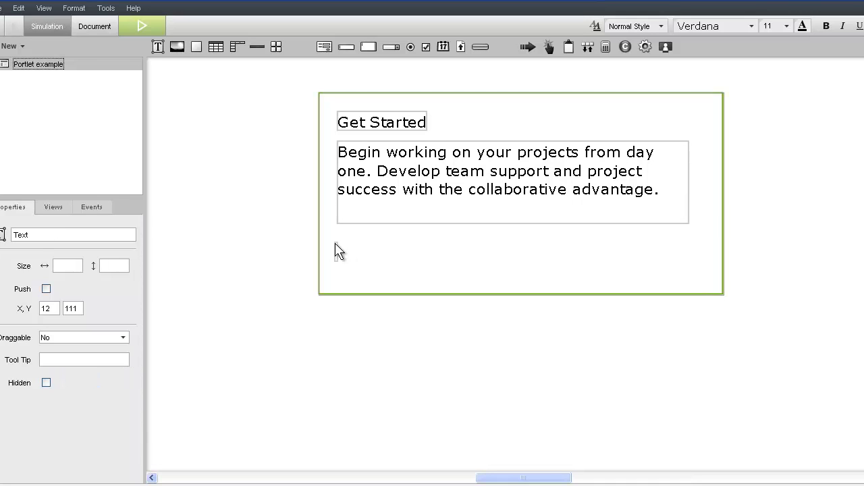
type("Additional Help | Advanced Settings ")
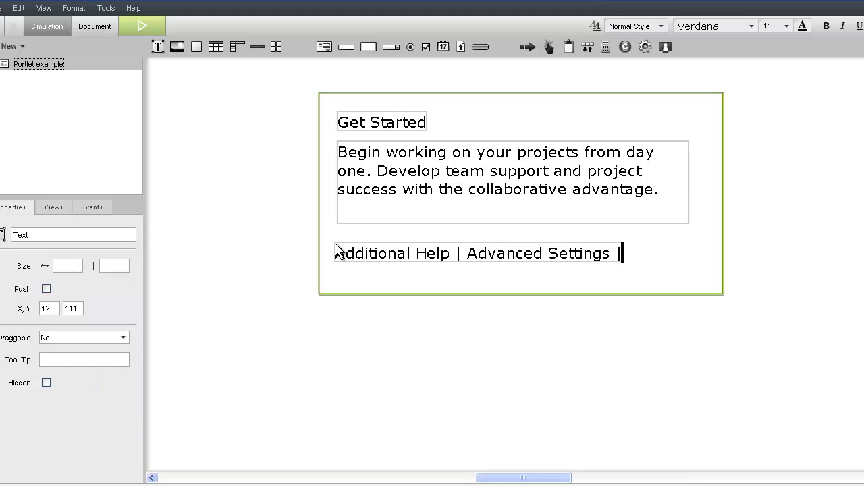
type("| Accoun")
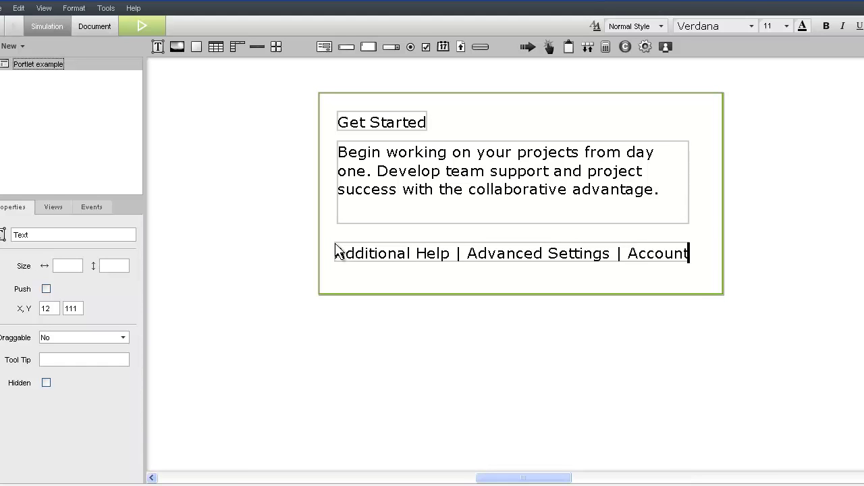
type("t")
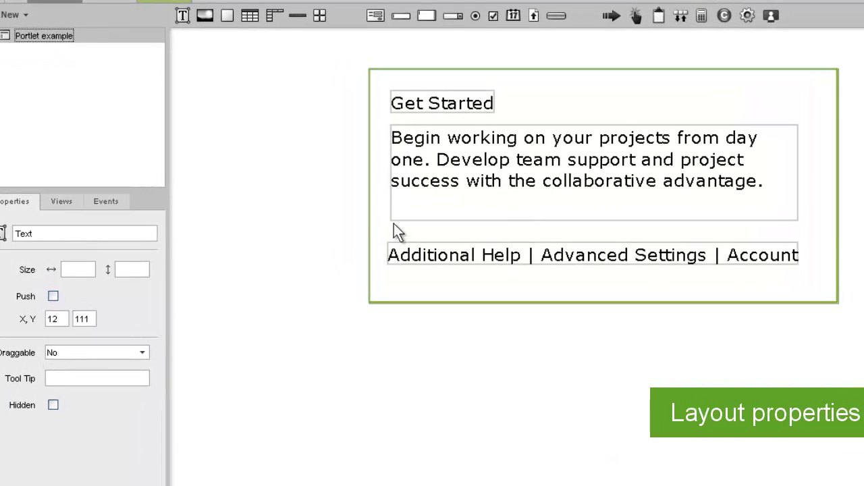
Step: Set the paragraph text box width to 250
left_click(394, 220)
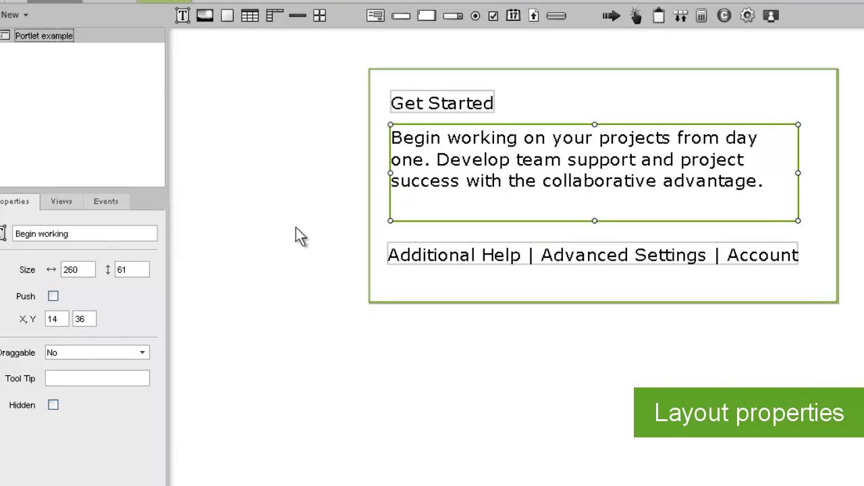
left_click(72, 270)
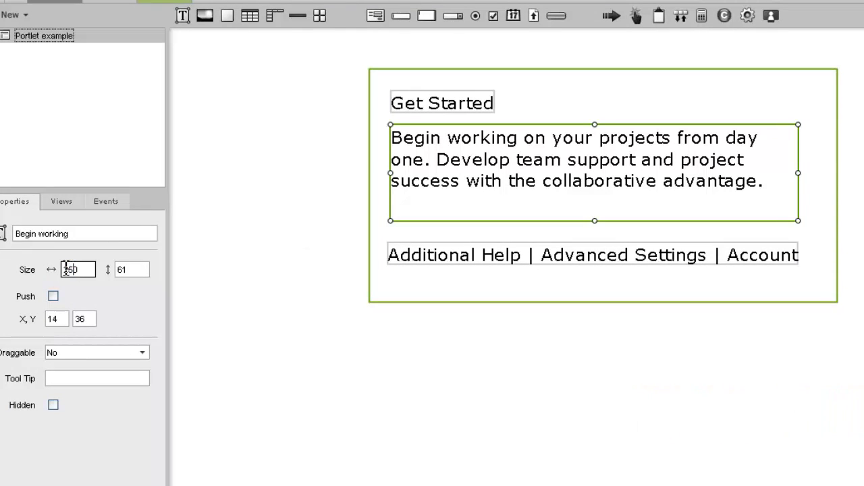
type("250")
key("Tab")
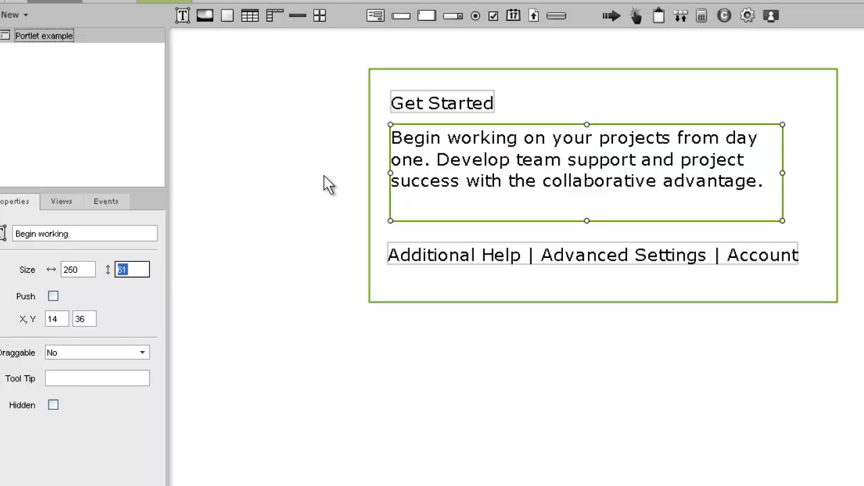
Step: Move the heading, paragraph and links line together to X 20
left_click(433, 101)
left_click(412, 193, "shift")
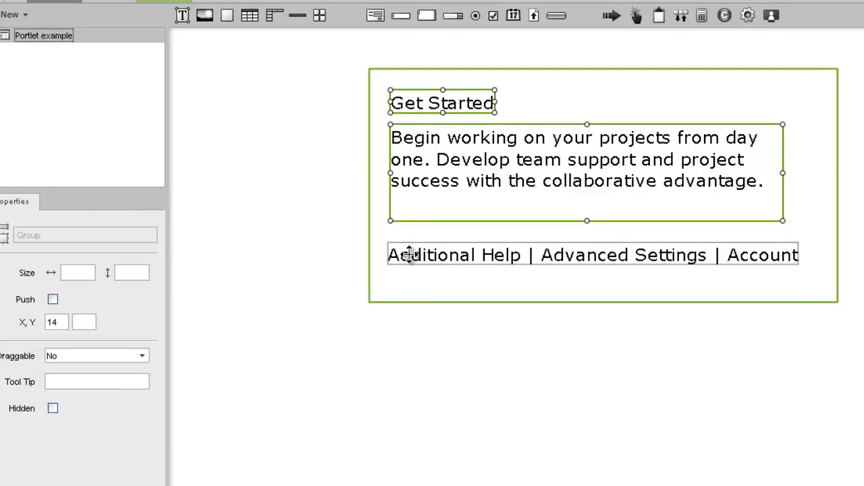
left_click(411, 254, "shift")
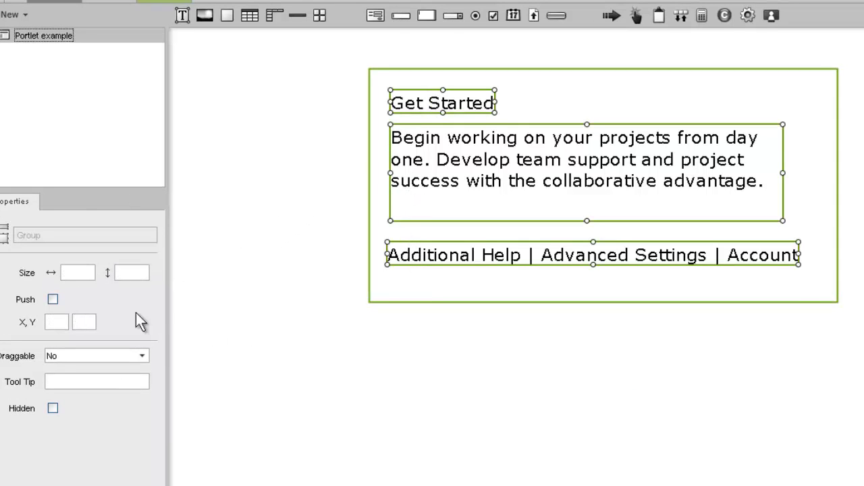
left_click(65, 312)
type("20")
key("Tab")
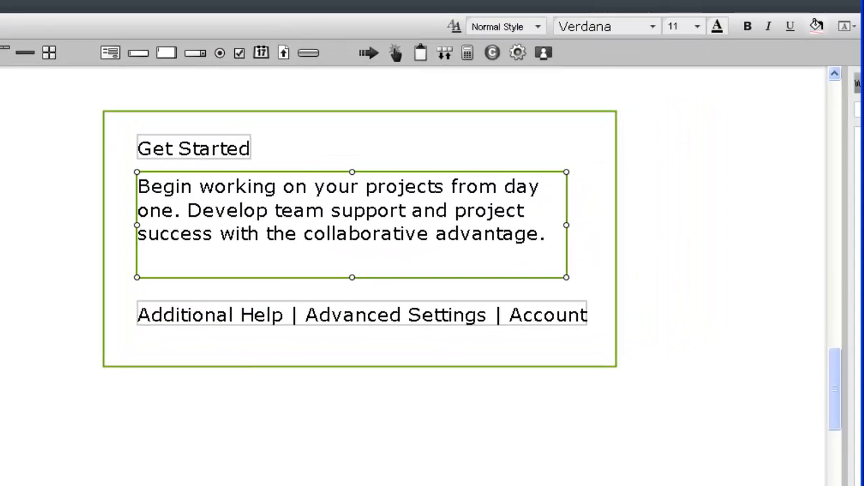
Step: Change the 'Get Started' label's font to Arial and its size to 16
left_click(215, 149)
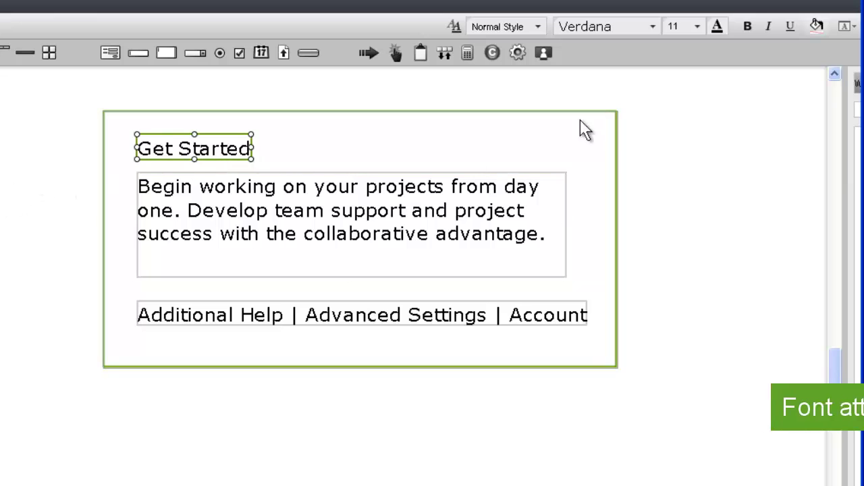
left_click(649, 27)
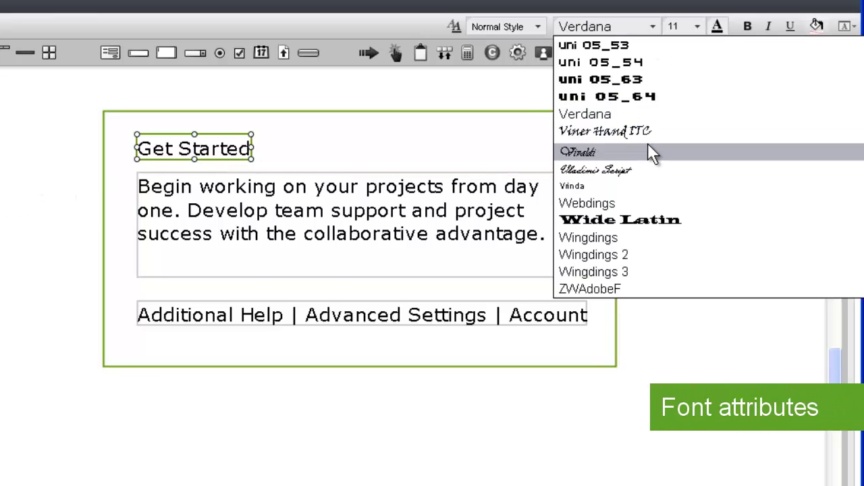
scroll(642, 169, "up", 15)
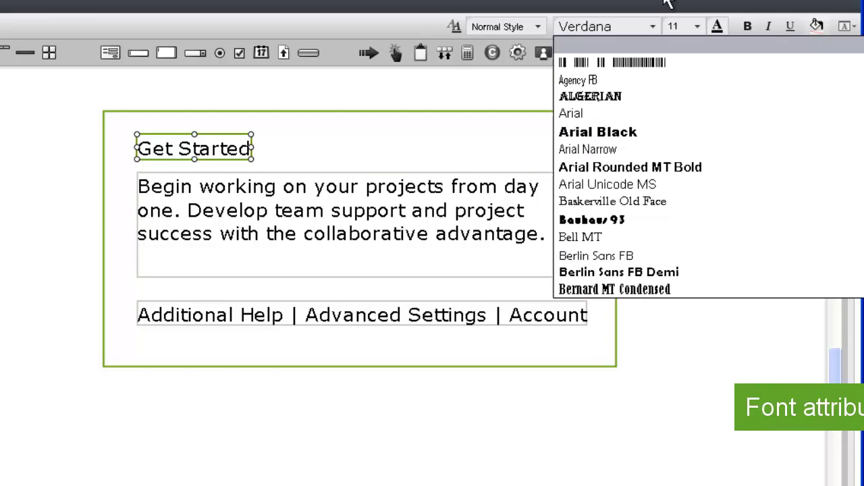
left_click(594, 112)
left_click(697, 27)
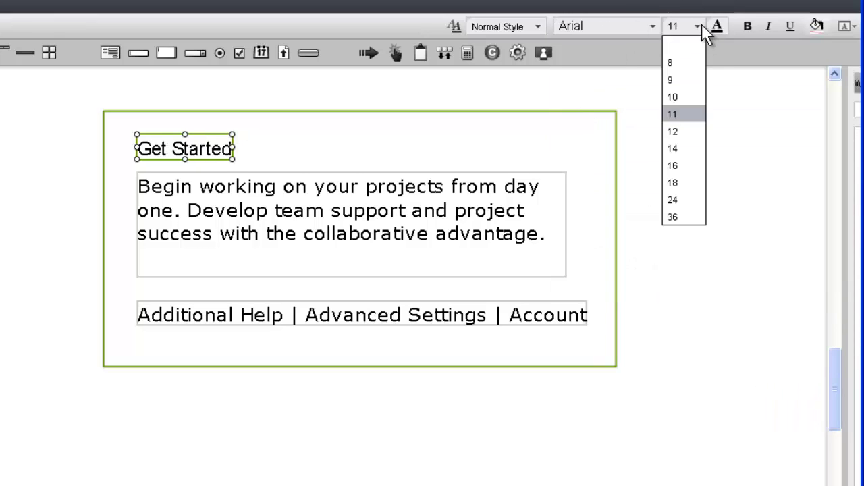
left_click(670, 165)
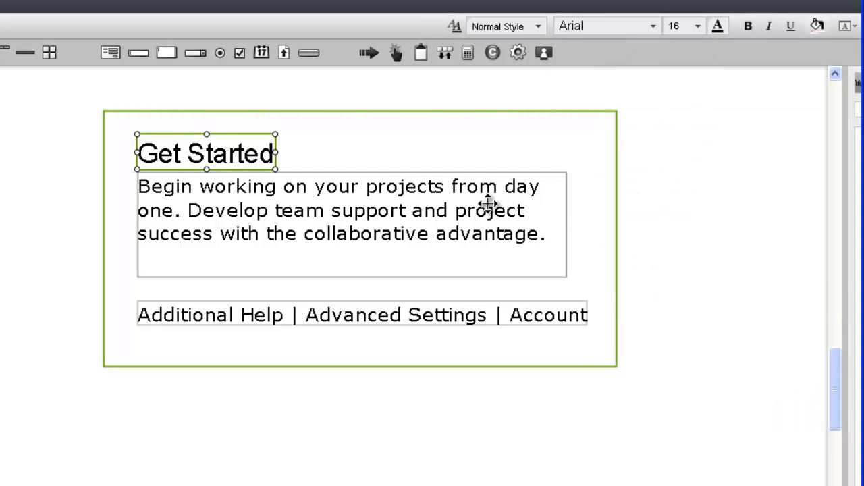
left_click(505, 261)
Step: Change both the paragraph and the links line to Arial, size 12
left_click(496, 322, "shift")
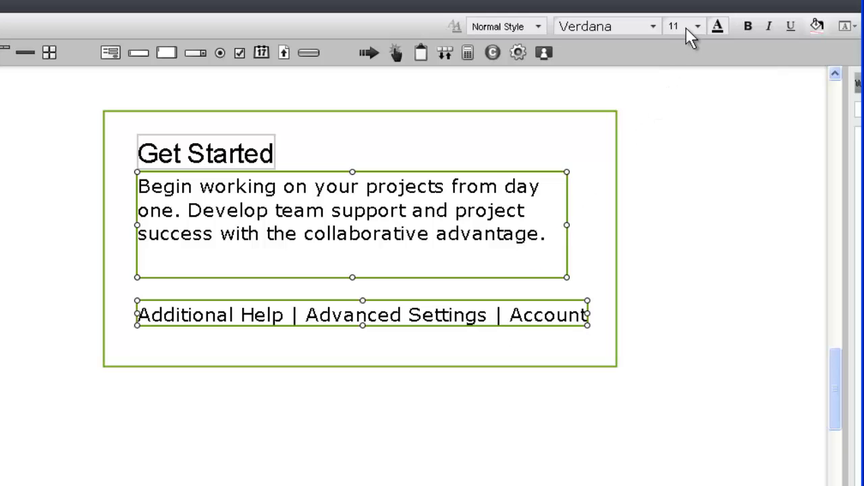
left_click(649, 27)
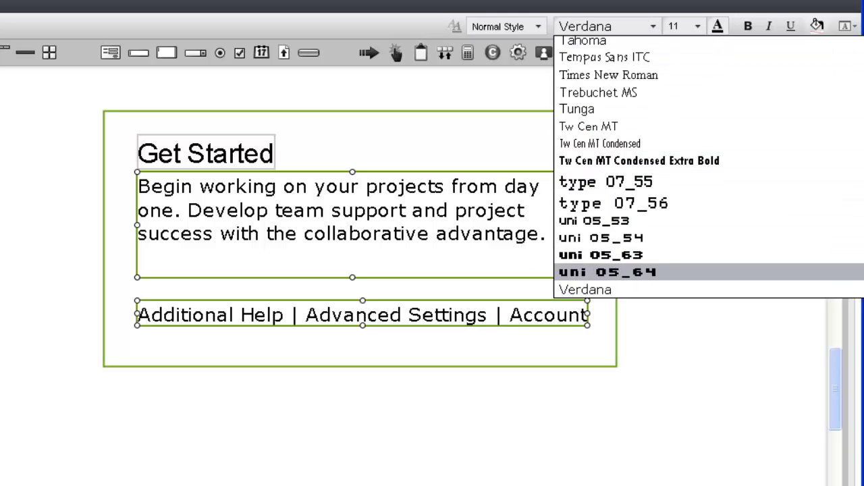
scroll(709, 203, "down", 3)
scroll(740, 41, "up", 10)
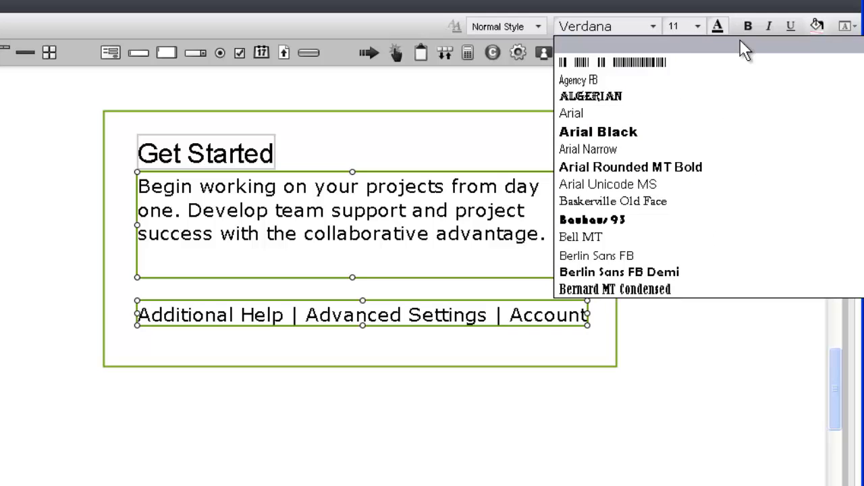
left_click(594, 115)
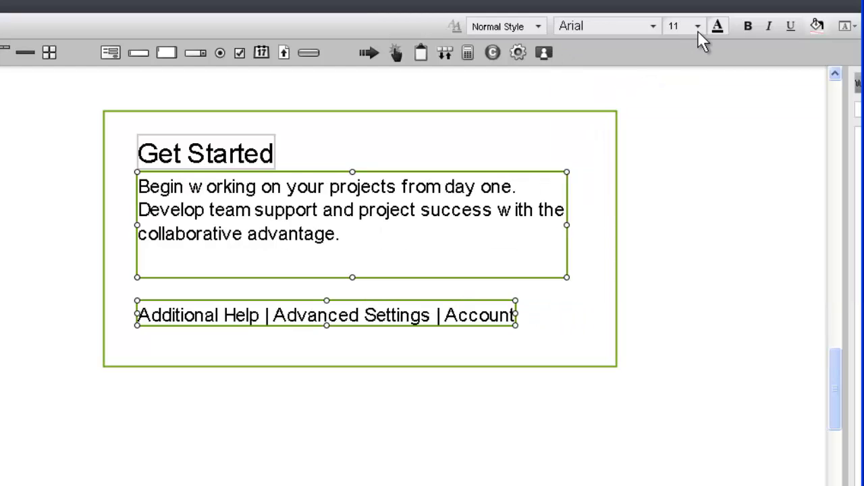
left_click(698, 27)
left_click(678, 130)
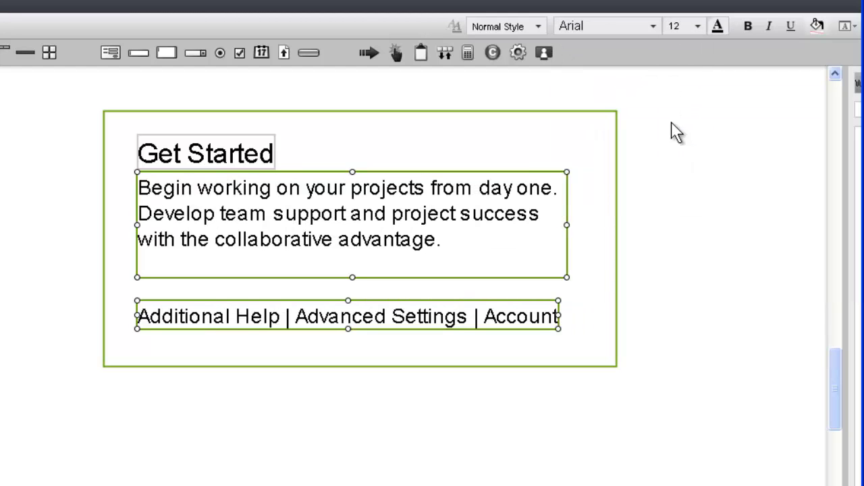
Step: Give only the paragraph 1.5 line spacing, then close the Formatting palette
left_click(845, 26)
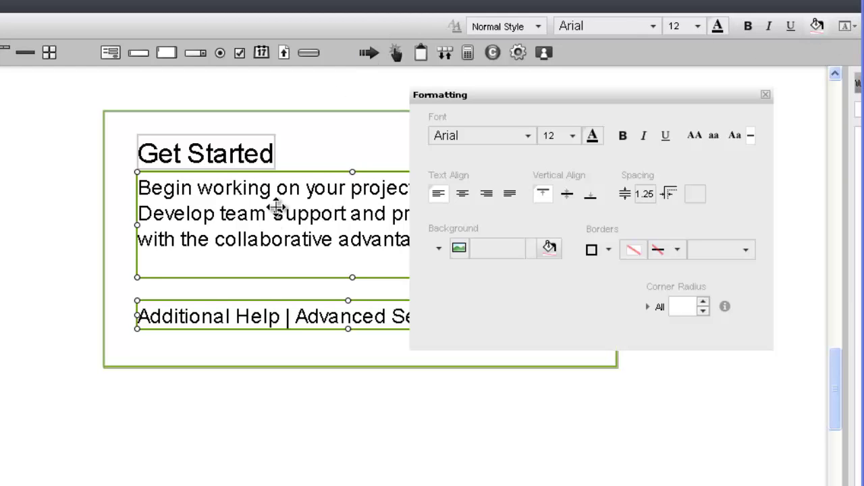
left_click(280, 241)
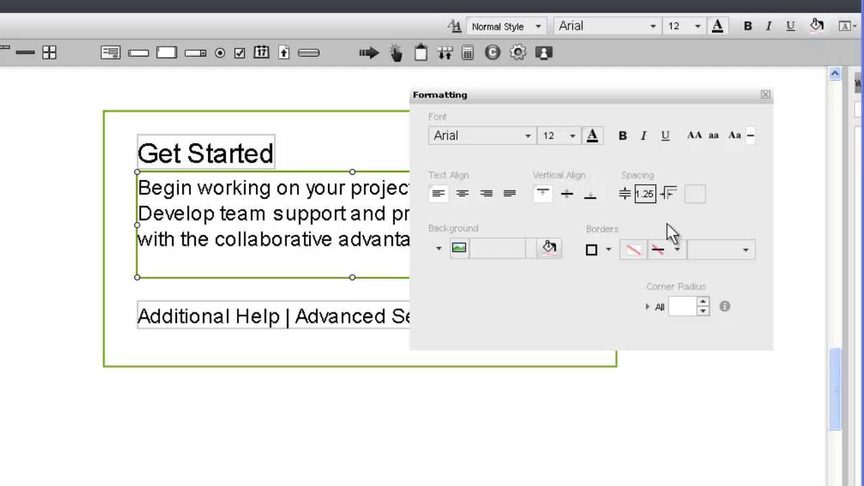
type("1.5")
key("Tab")
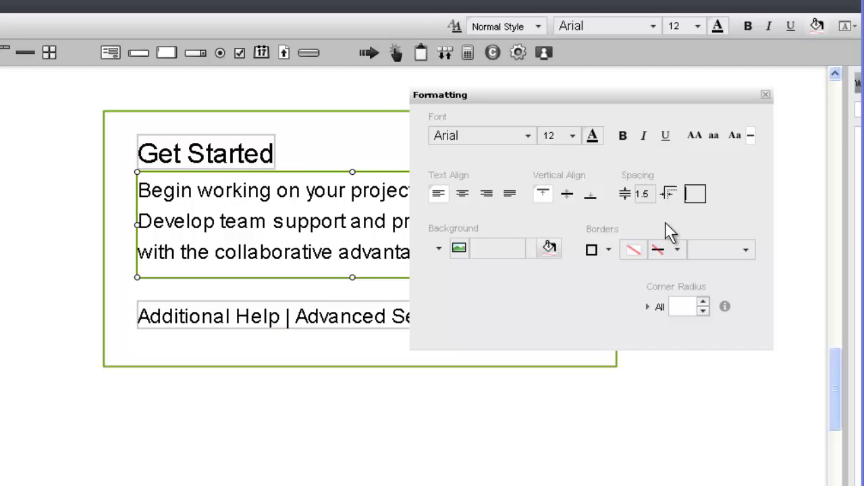
left_click(766, 94)
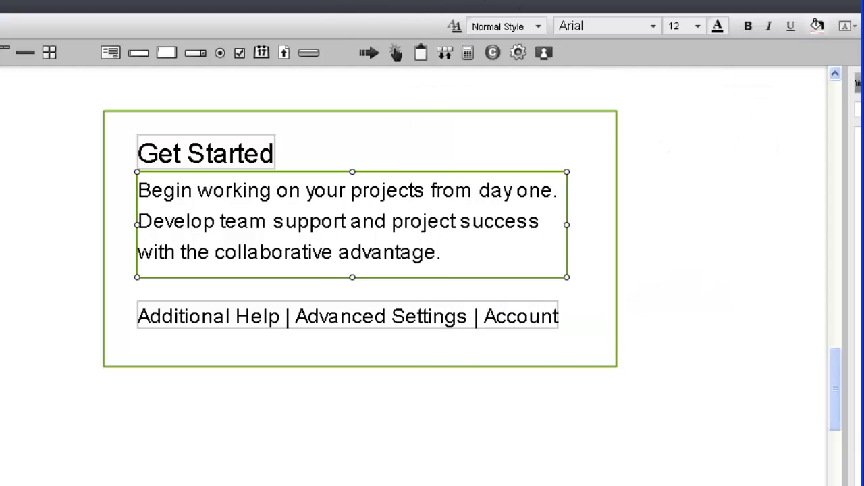
Step: Color the 'Get Started' heading green using hex #56912b
left_click(215, 157)
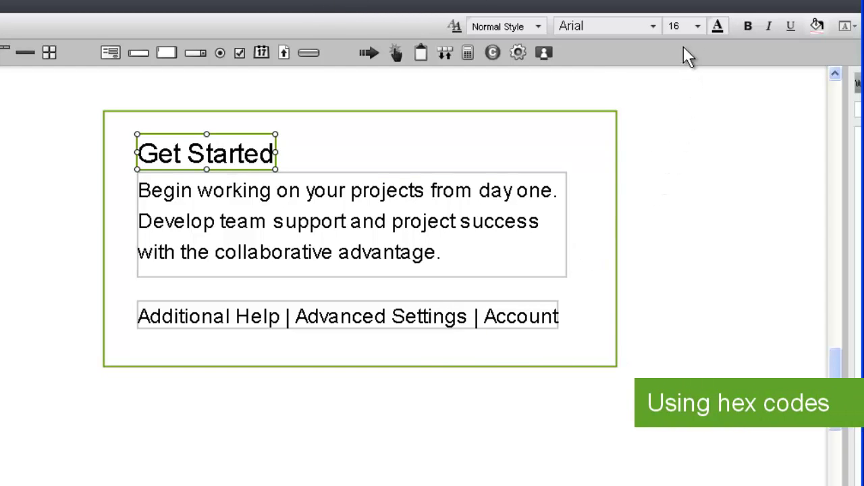
left_click(720, 28)
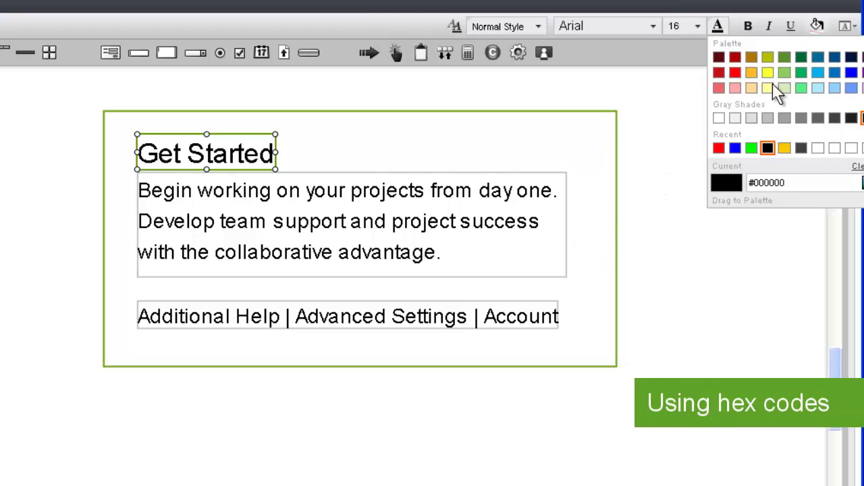
left_click_drag(789, 183, 724, 178)
type("#56912b")
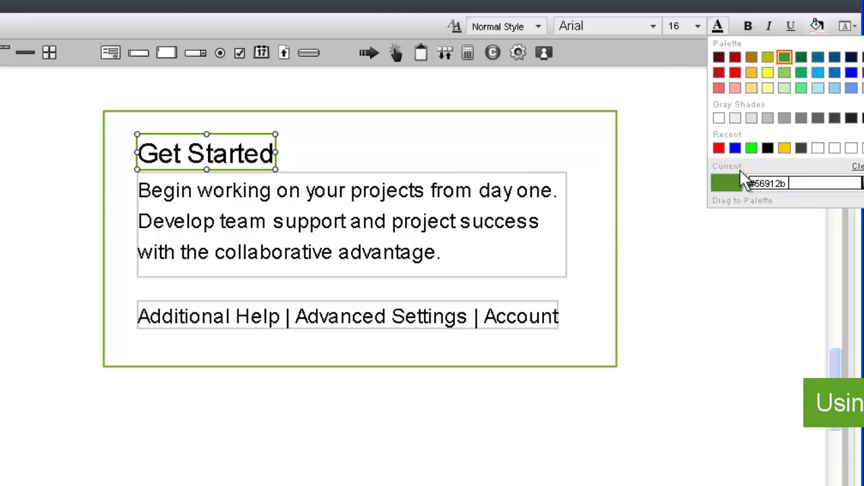
key("Return")
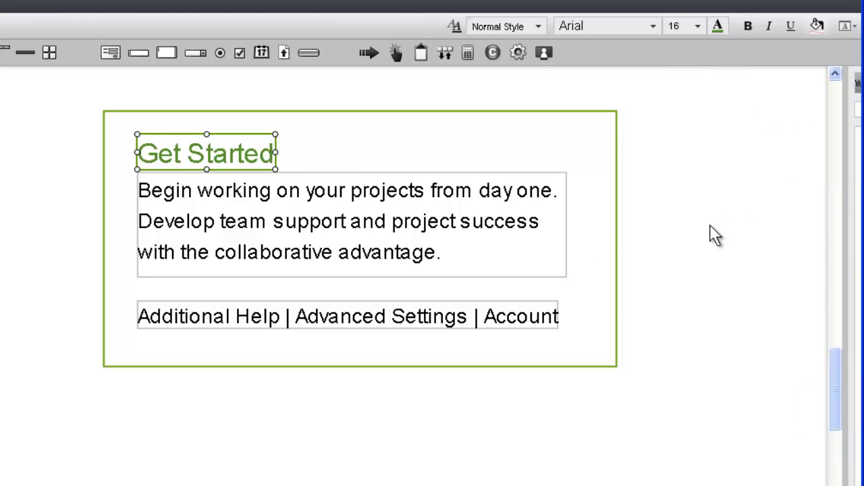
Step: Make the paragraph and links line text light grey
left_click(392, 192)
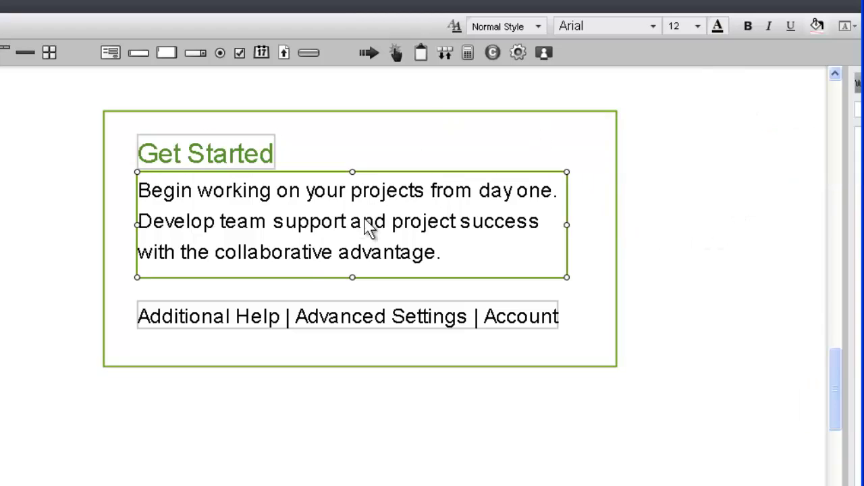
left_click(289, 309, "shift")
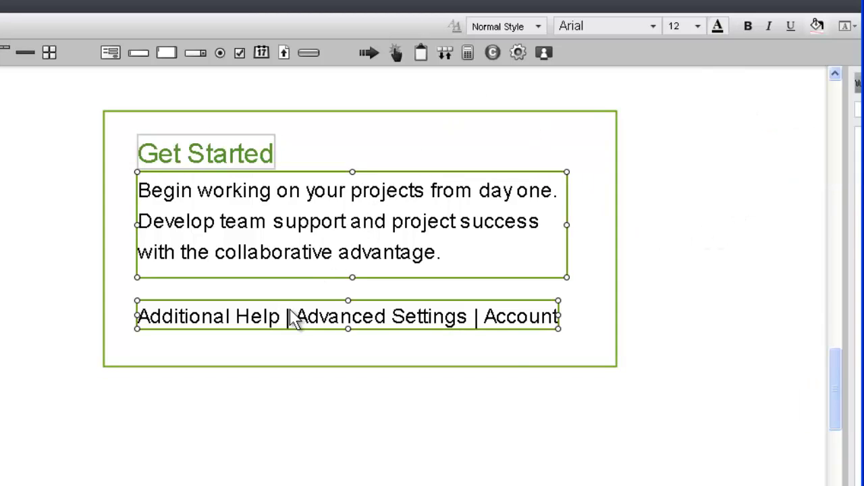
left_click(720, 20)
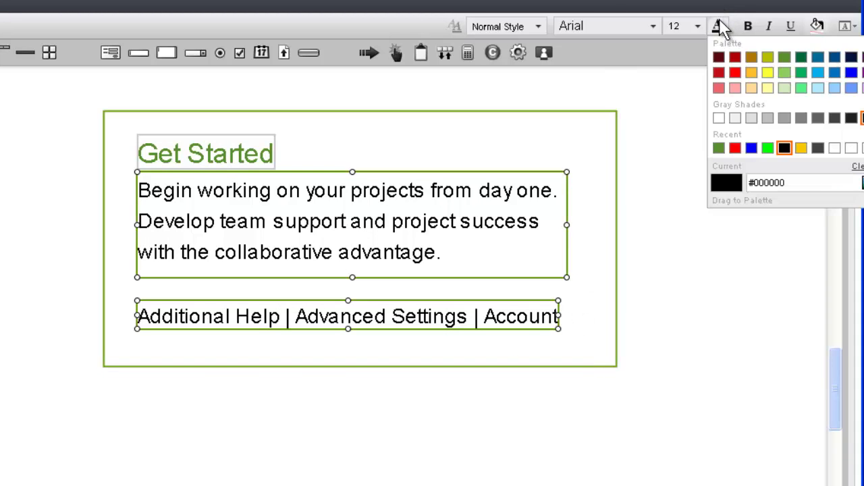
left_click(768, 119)
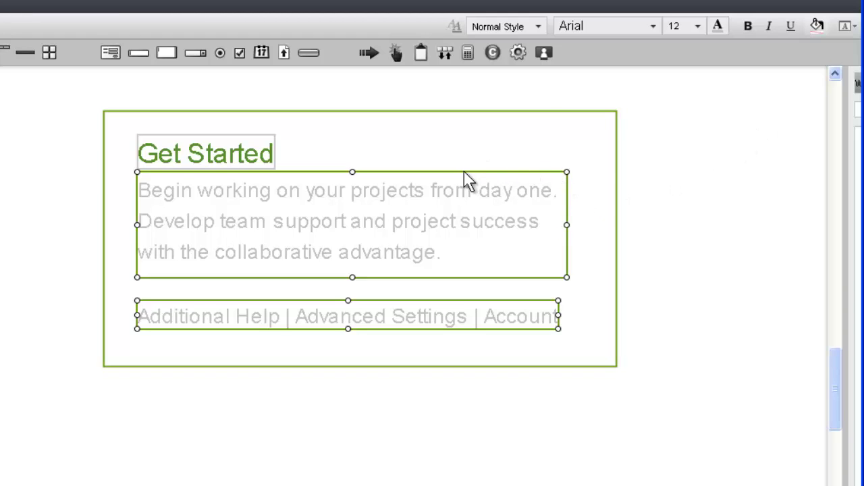
Step: Recolor the words Additional Help, Advanced Settings and Account with the recent green swatch
left_click(243, 322)
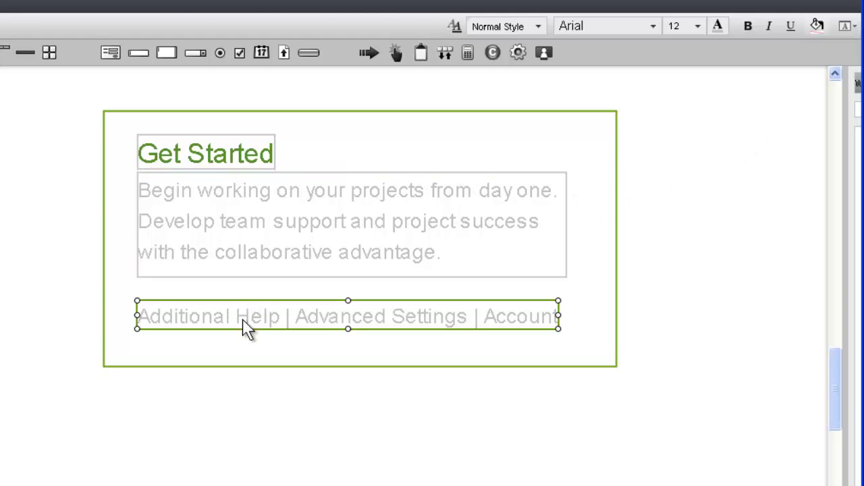
left_click(248, 322)
left_click_drag(281, 316, 139, 314)
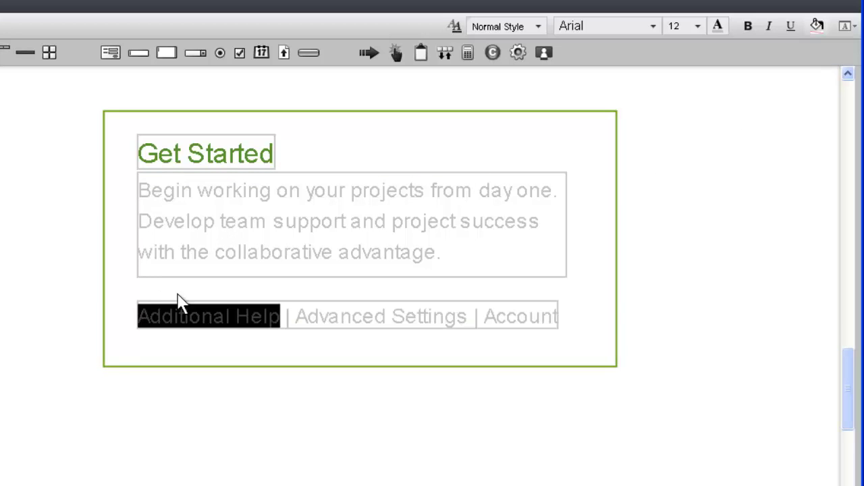
left_click(718, 26)
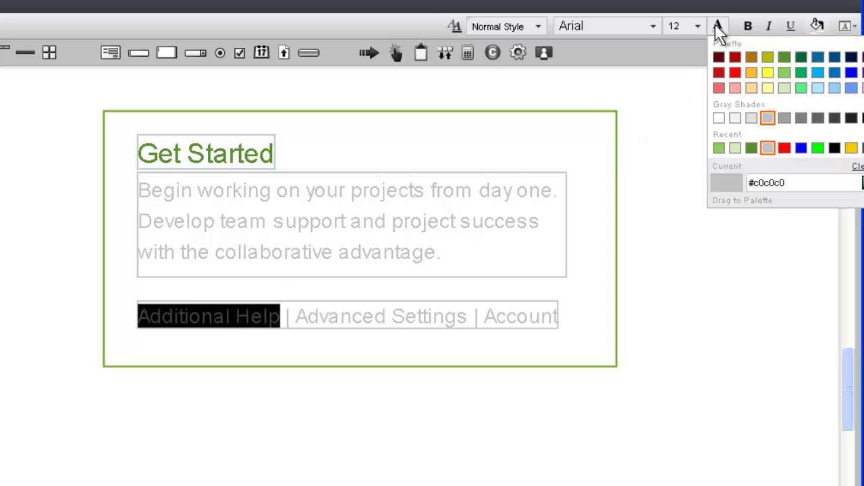
left_click(752, 147)
left_click_drag(297, 318, 566, 316)
left_click(717, 25)
left_click(721, 147)
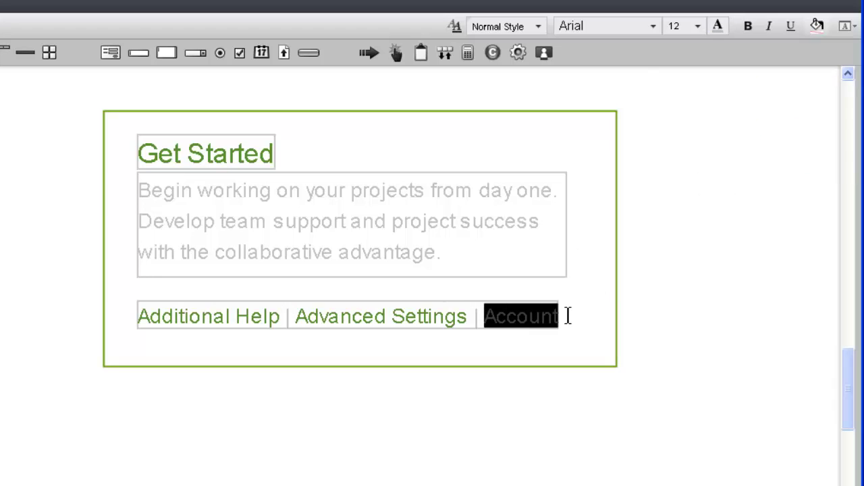
left_click(718, 26)
left_click(719, 148)
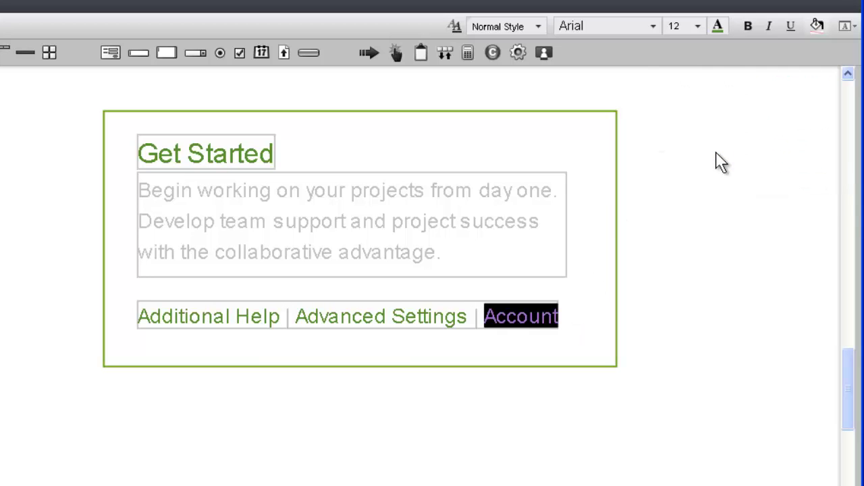
Step: Give the portlet frame a light green #d1ecbd background
left_click(611, 208)
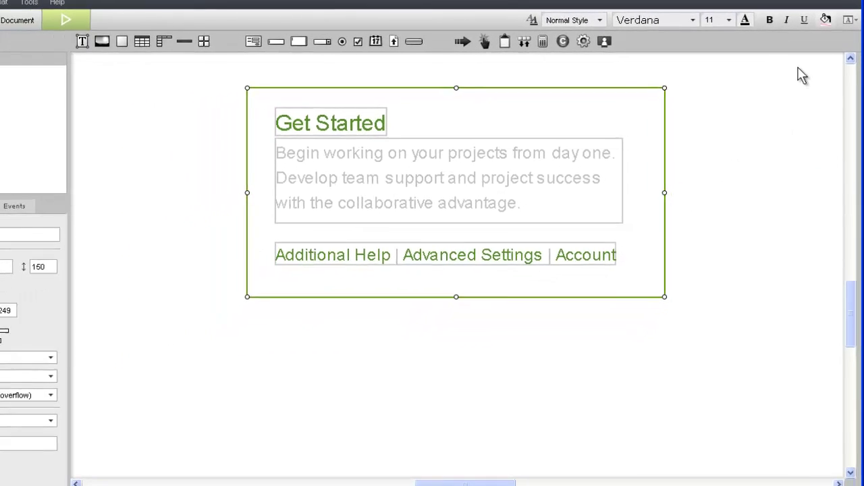
left_click(849, 19)
left_click_drag(798, 41, 351, 203)
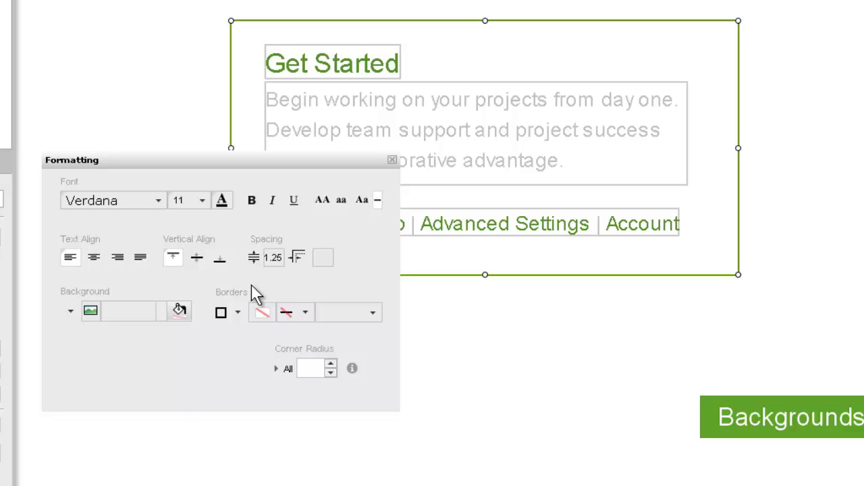
left_click(188, 309)
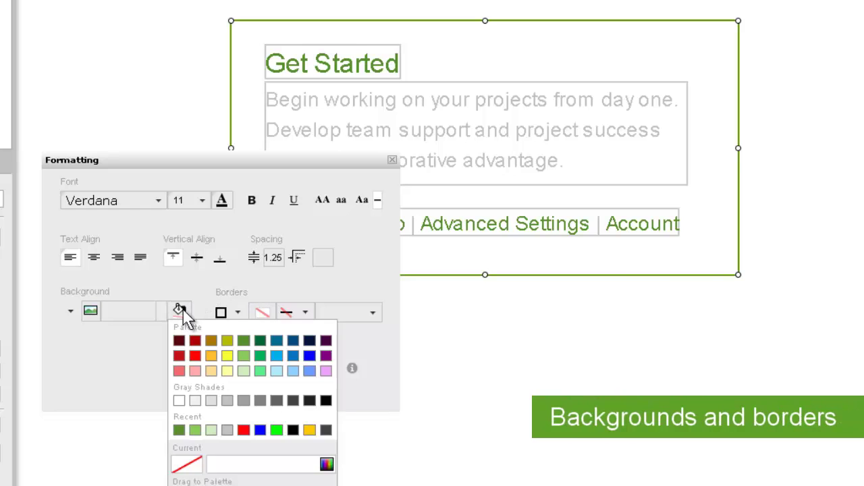
left_click(214, 463)
type("#d1ecbd")
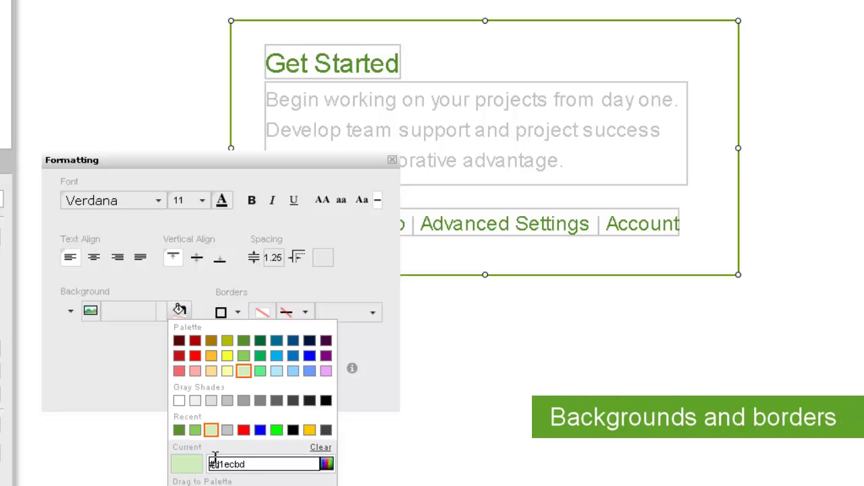
key("Return")
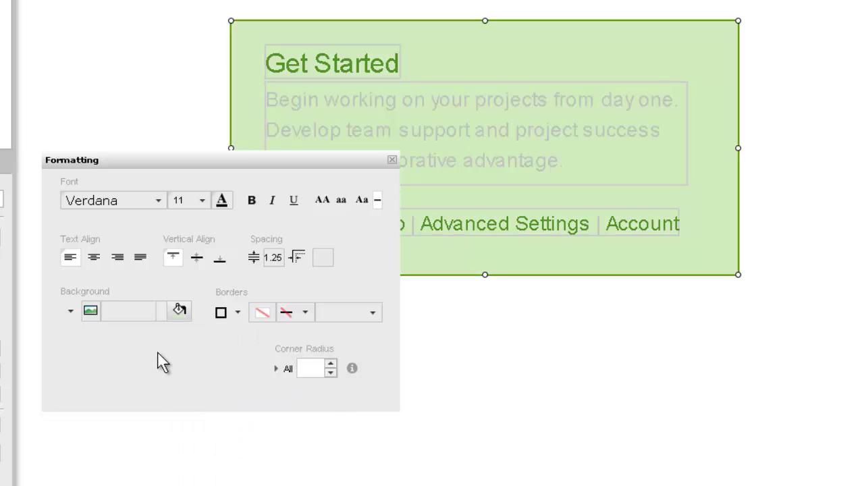
Step: Add a solid green border to the portlet frame
left_click(262, 312)
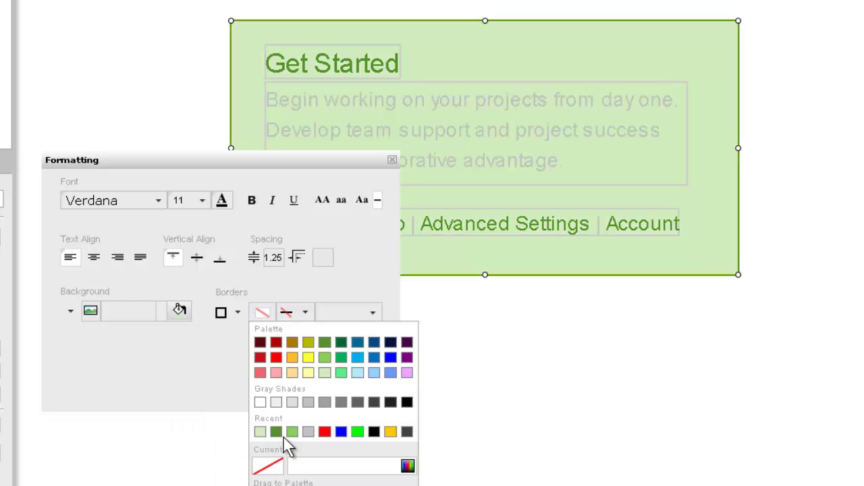
left_click(295, 466)
type("#8dc63f")
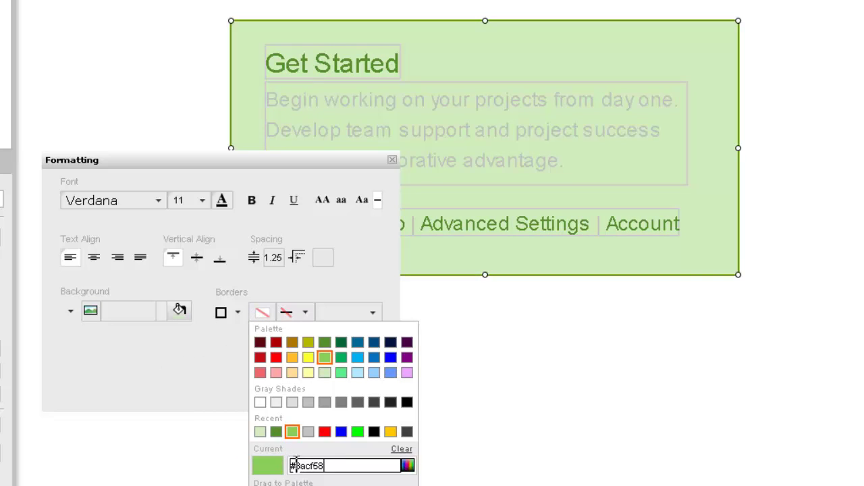
key("Return")
left_click(289, 312)
left_click(295, 348)
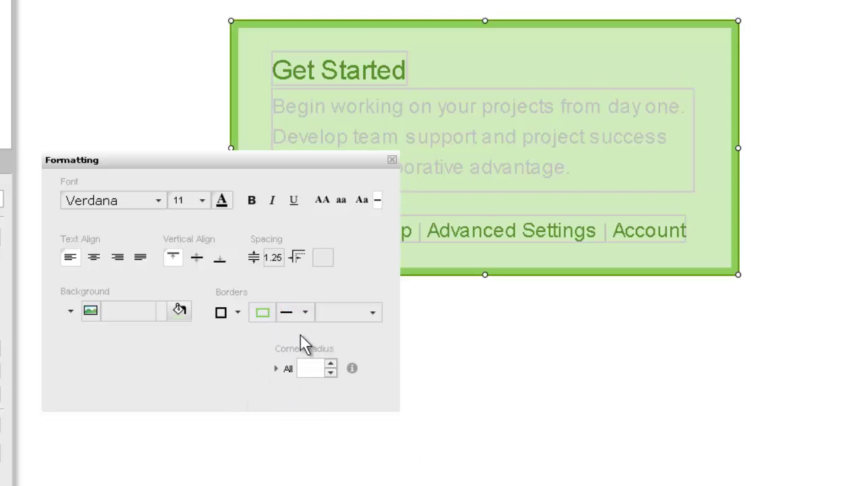
left_click(317, 310)
Step: Set the frame's border line width to 1 px and its corner radius to 5
type("1")
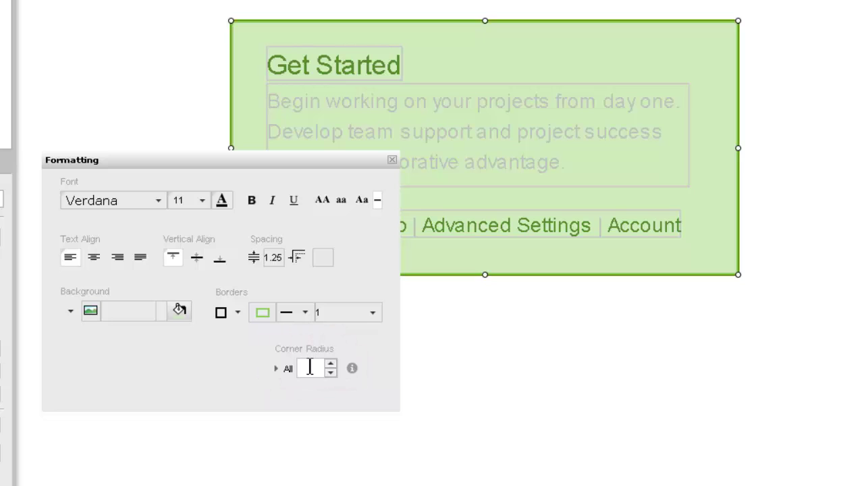
left_click(309, 367)
key("Return")
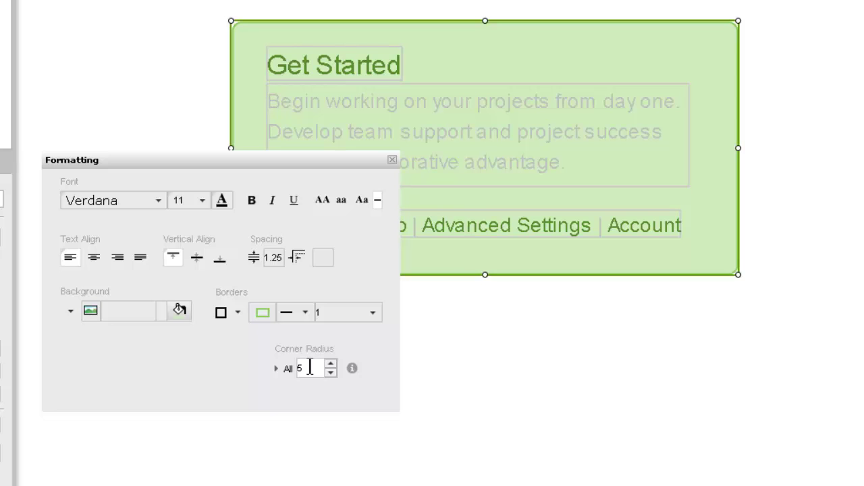
Step: Give the top-right corner its own radius of 25
left_click(276, 368)
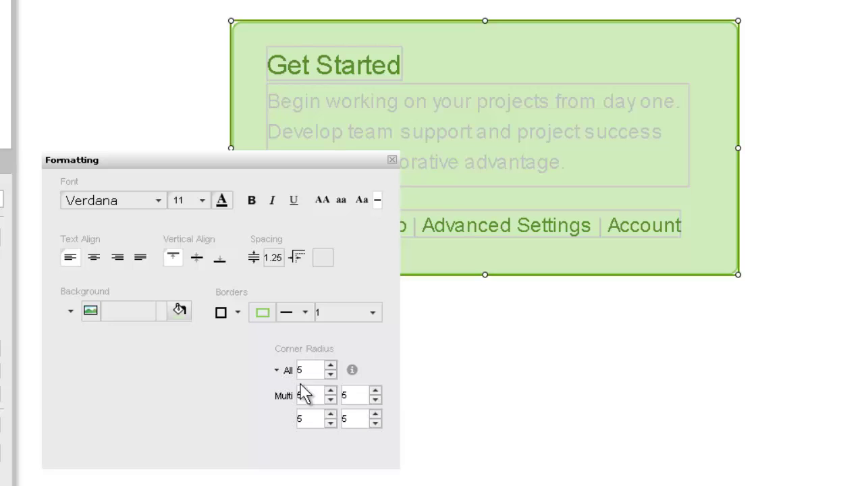
double_click(343, 395)
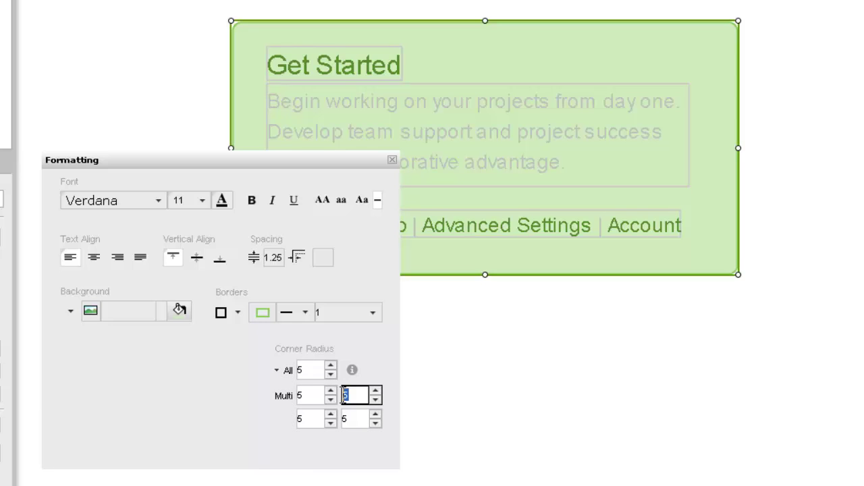
type("25")
key("Tab")
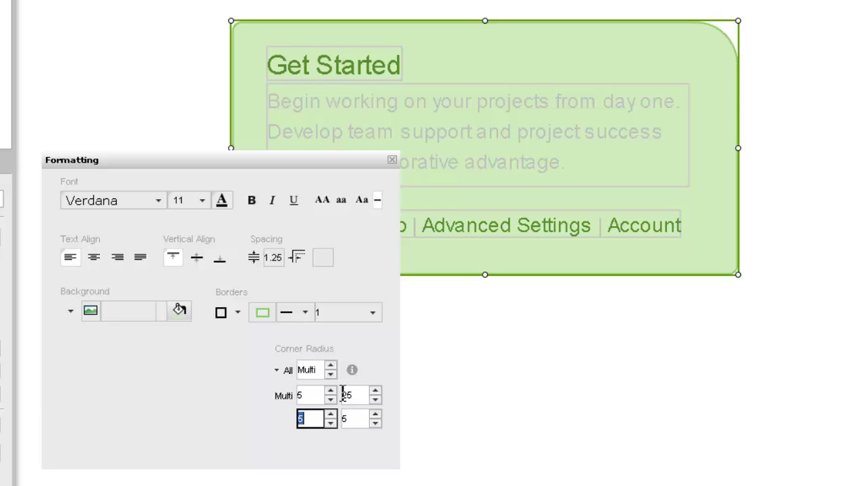
Step: Close the Formatting palette and deselect the portlet frame on the canvas
left_click(392, 160)
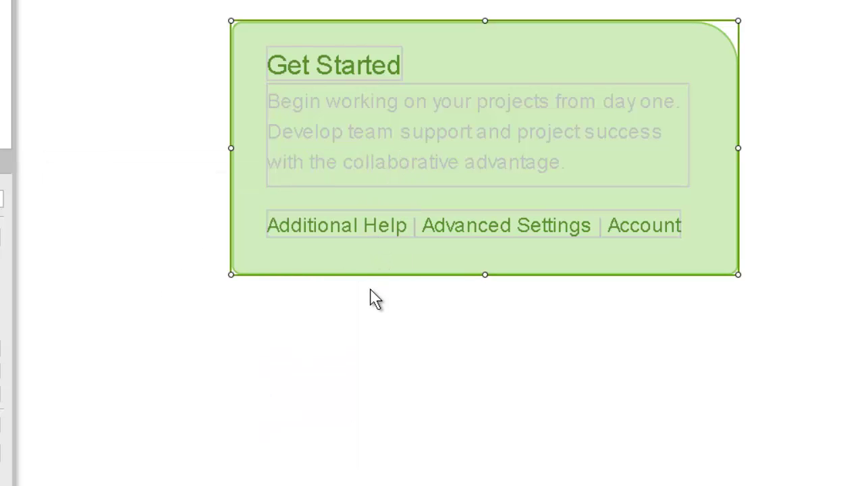
left_click(372, 320)
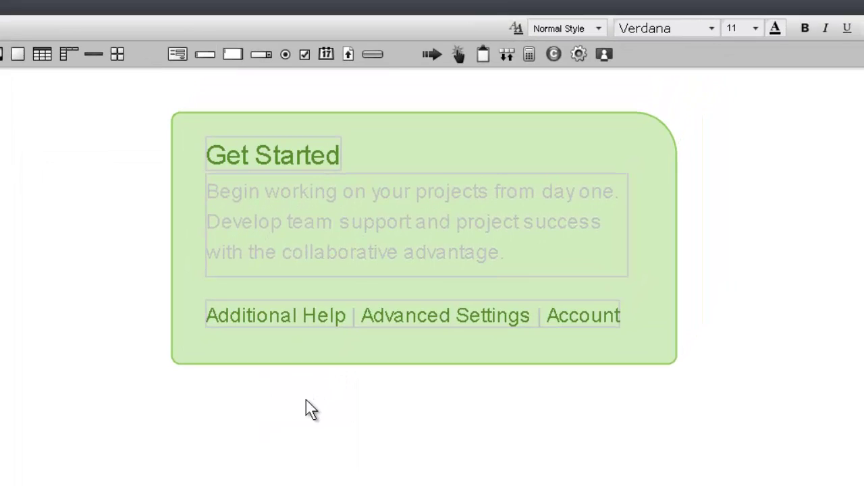